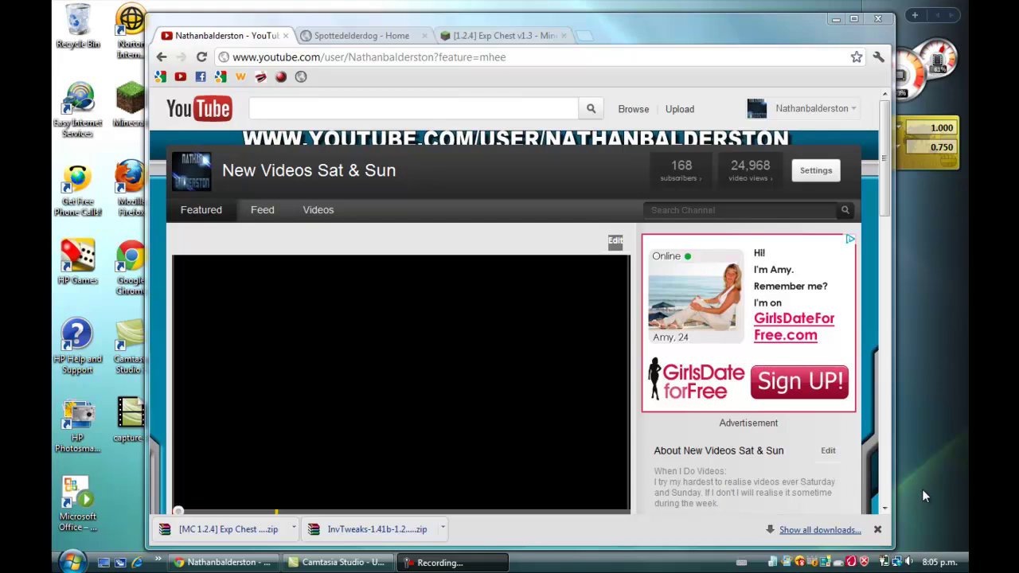
Show the Exp Chest v1.3 forum topic full-screen, scrolled to its MC 1.2.4 v1.3 download link
click(522, 37)
click(529, 57)
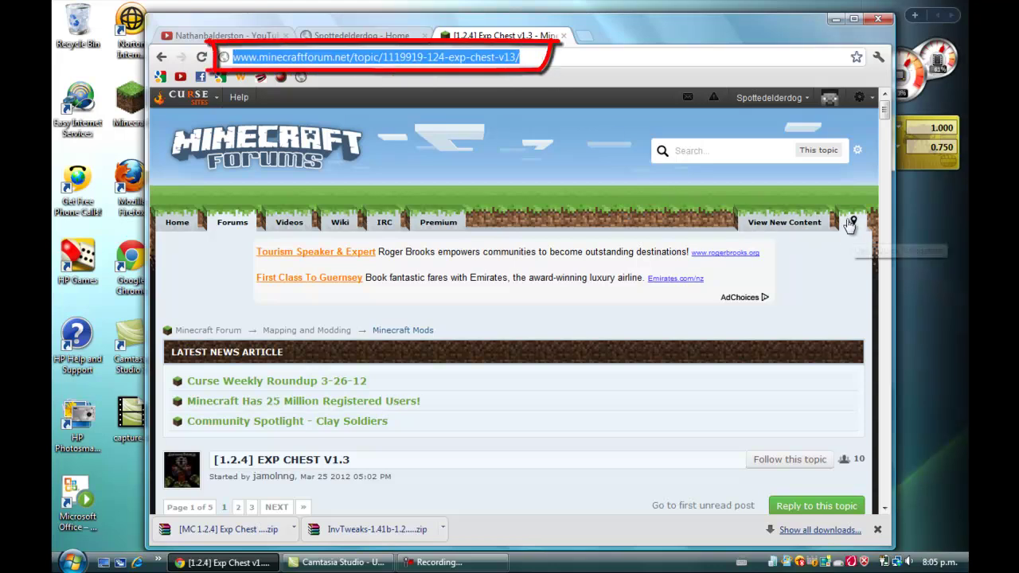
click(853, 19)
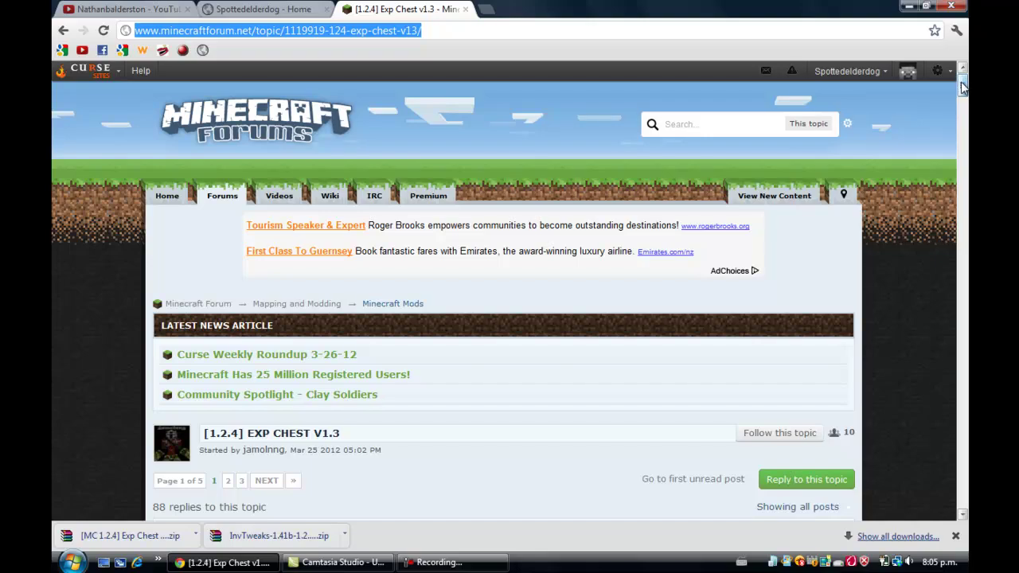
drag(963, 87, 962, 168)
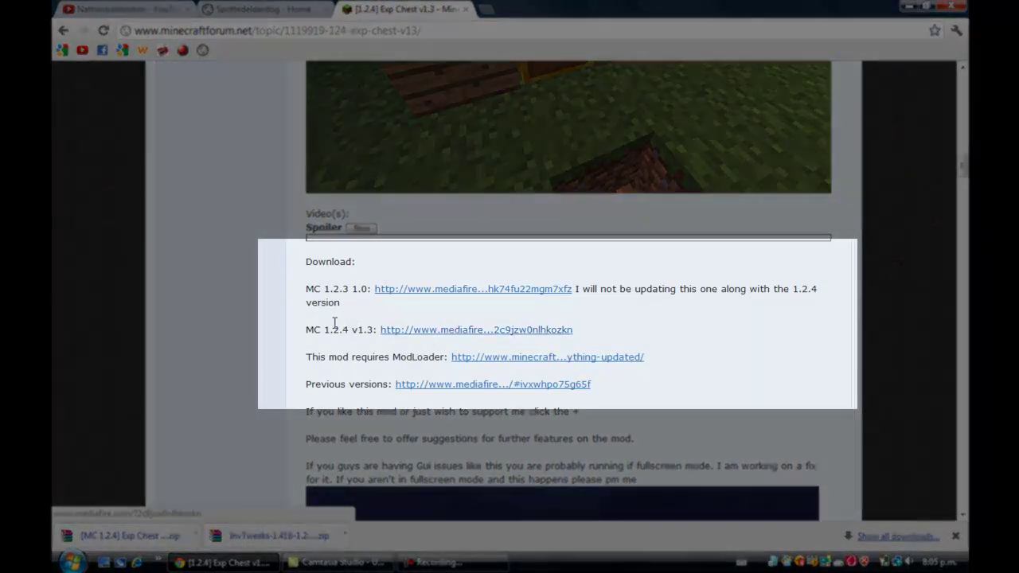
triple_click(317, 332)
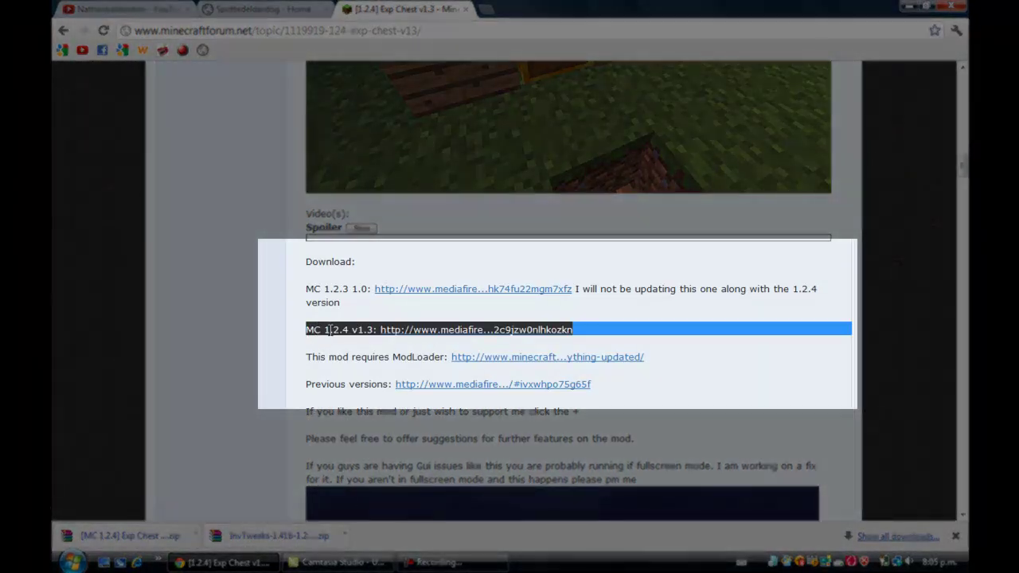
click(373, 306)
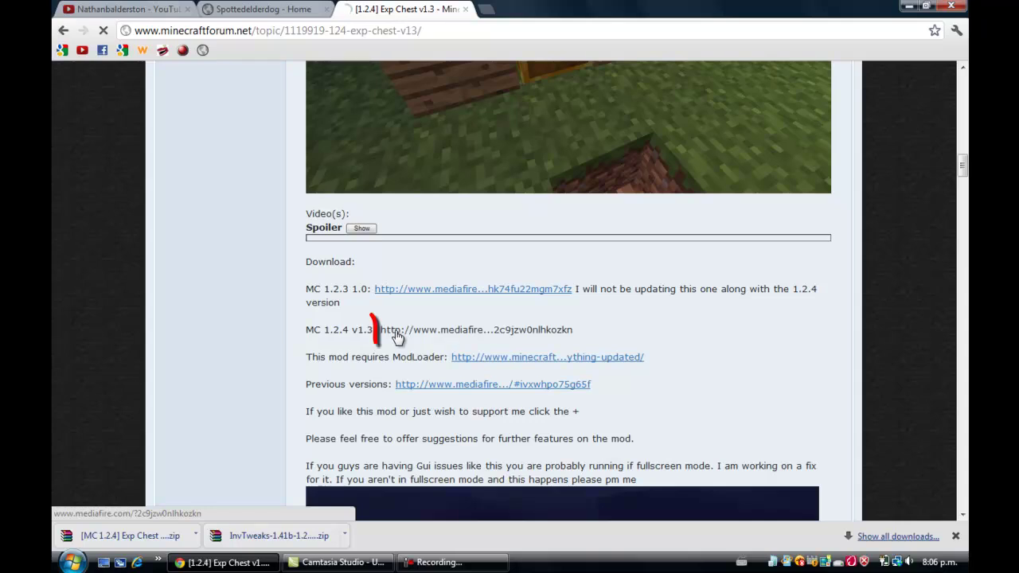
Download '[MC 1.2.4] Exp Chest v1.3.zip' from MediaFire, then minimize Chrome to show the desktop
click(396, 335)
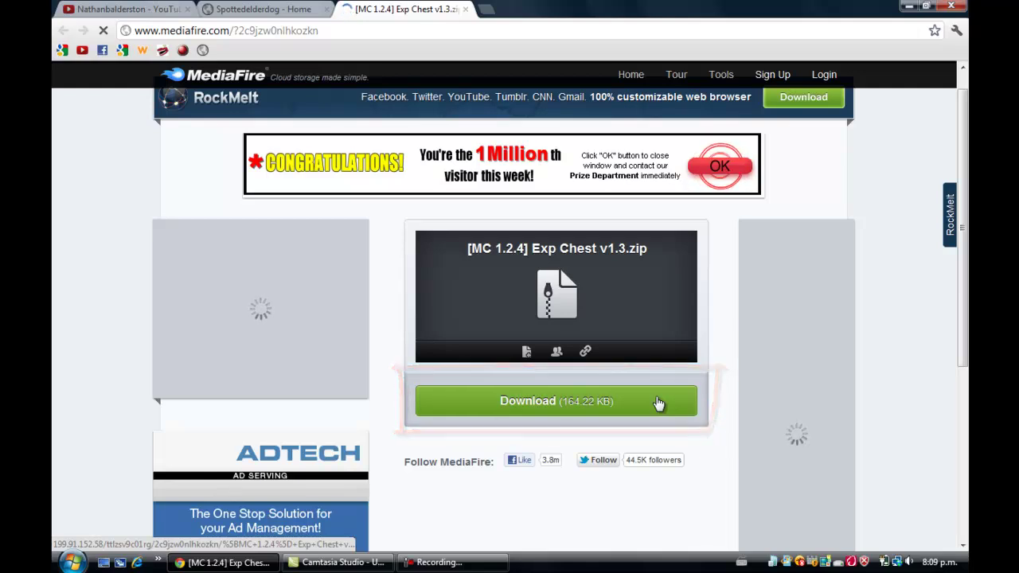
click(659, 404)
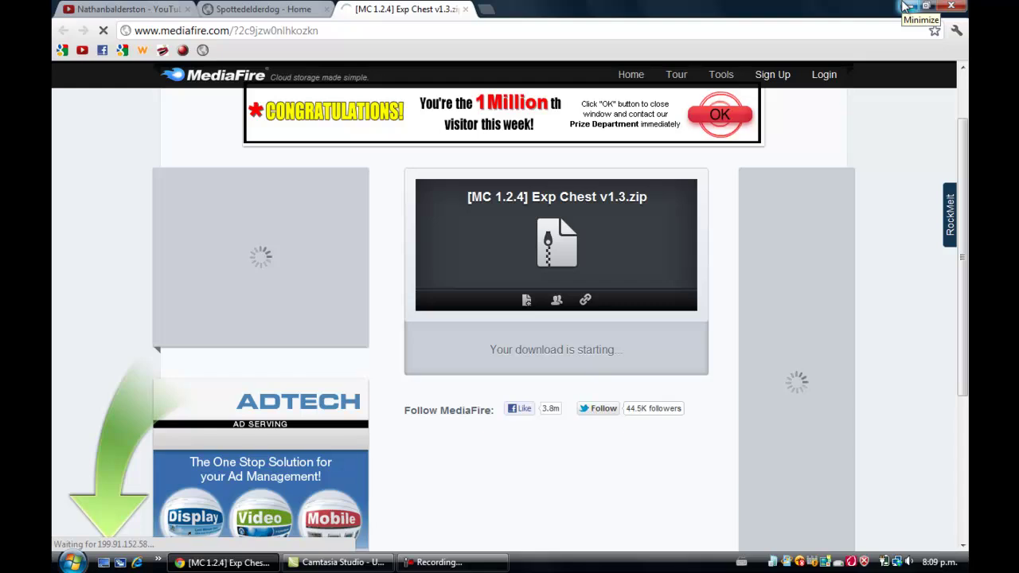
click(906, 7)
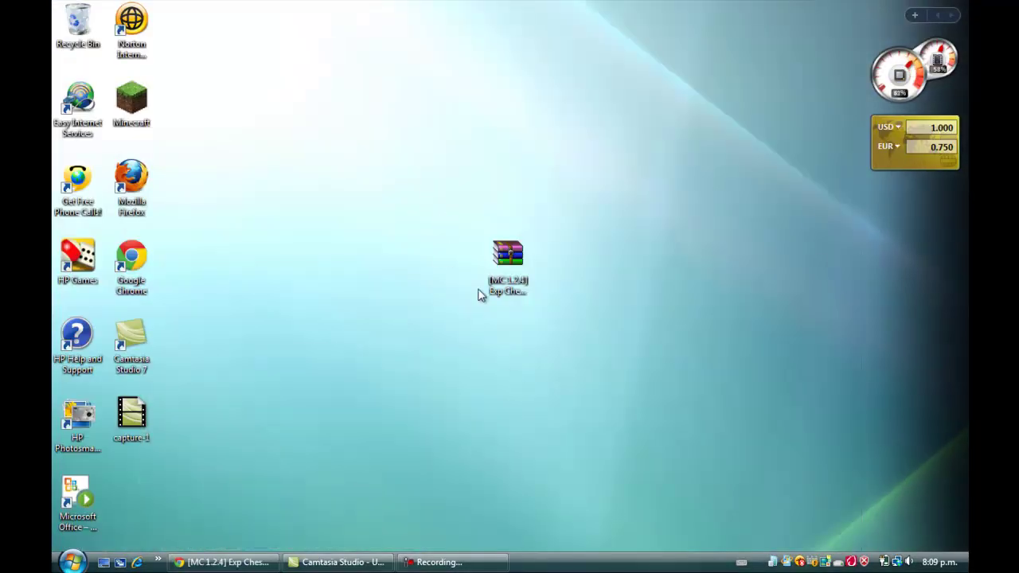
Open the Exp Chest zip in WinRAR to check its jExp folder, close it, and open Start
double_click(508, 256)
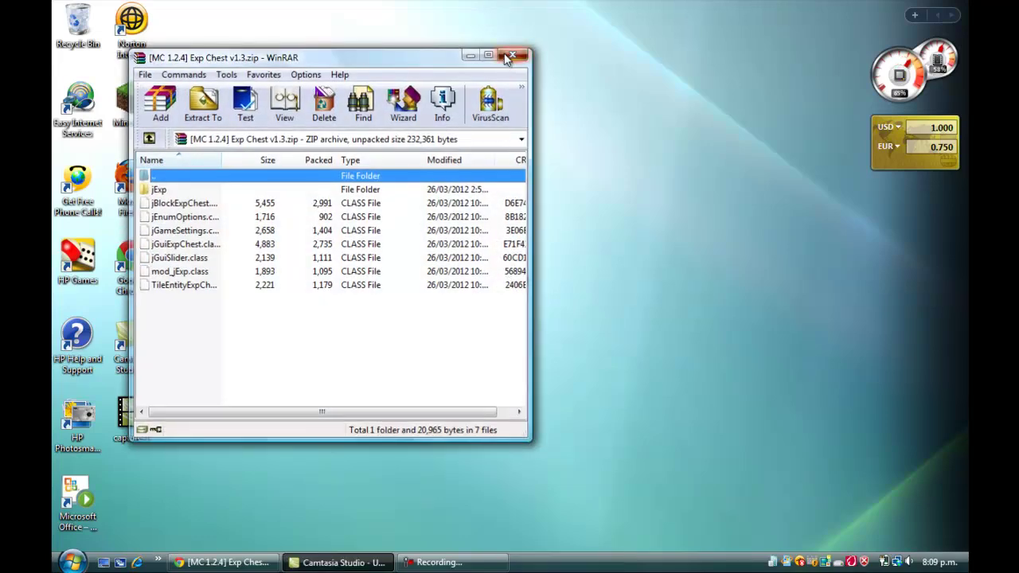
click(513, 55)
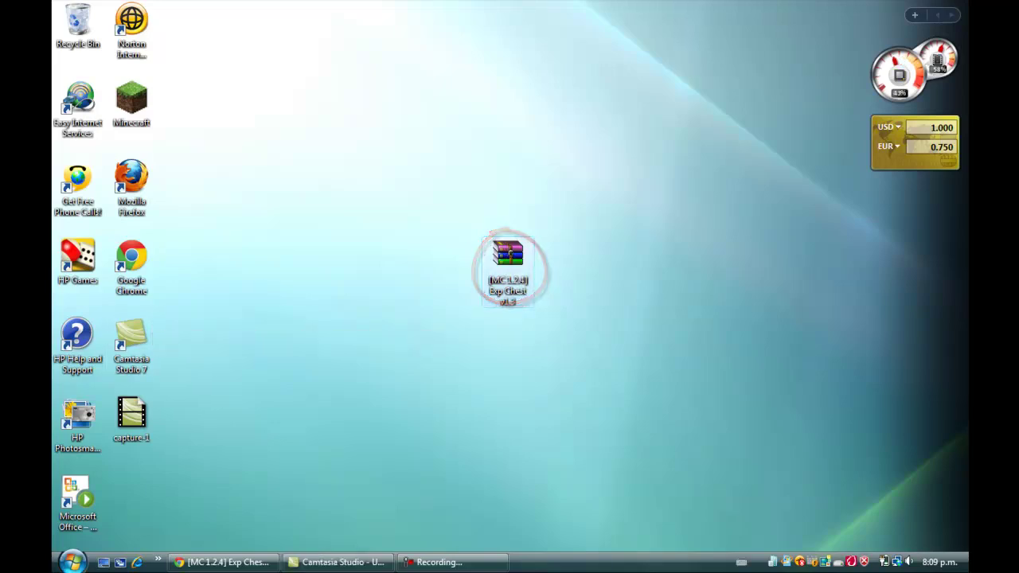
click(72, 562)
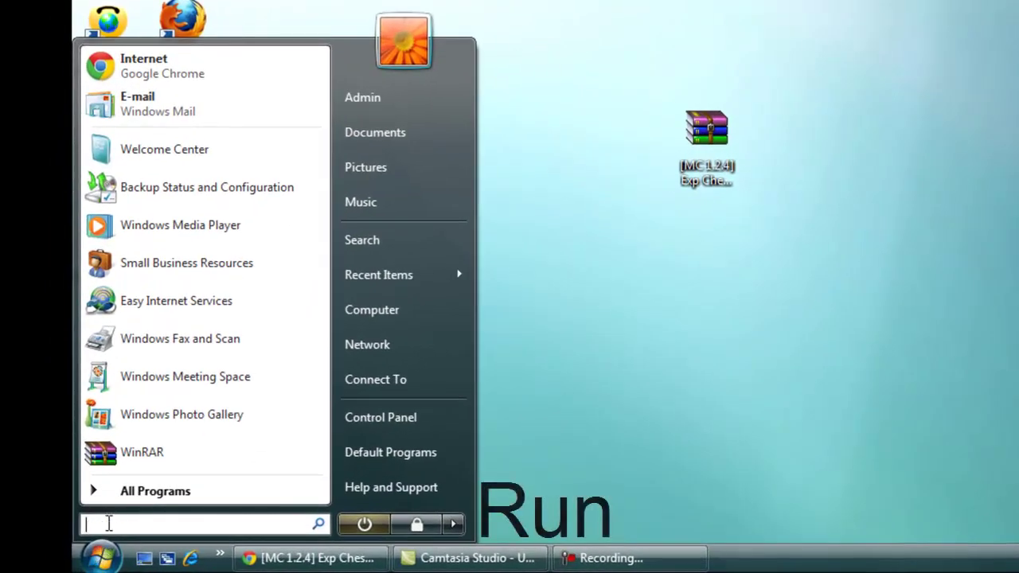
Search 'run' in Start to open the Run dialog with %appdata% in its Open box
text(ru)
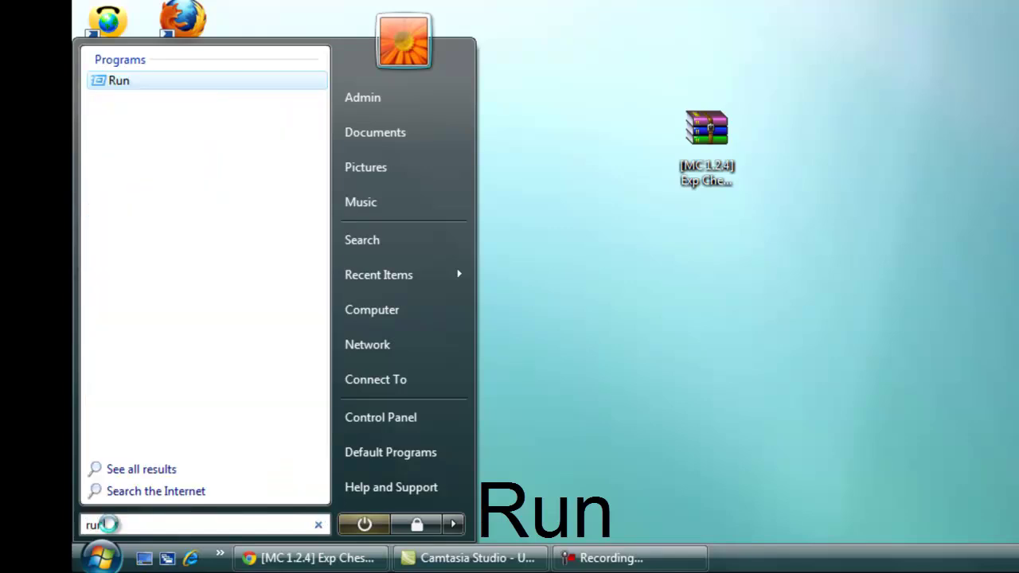
text(n)
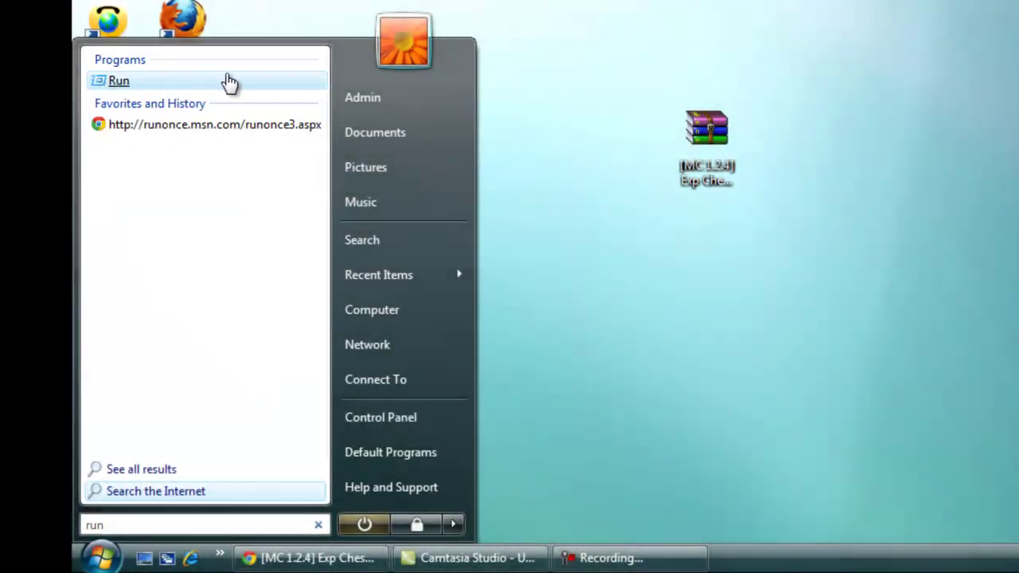
click(228, 82)
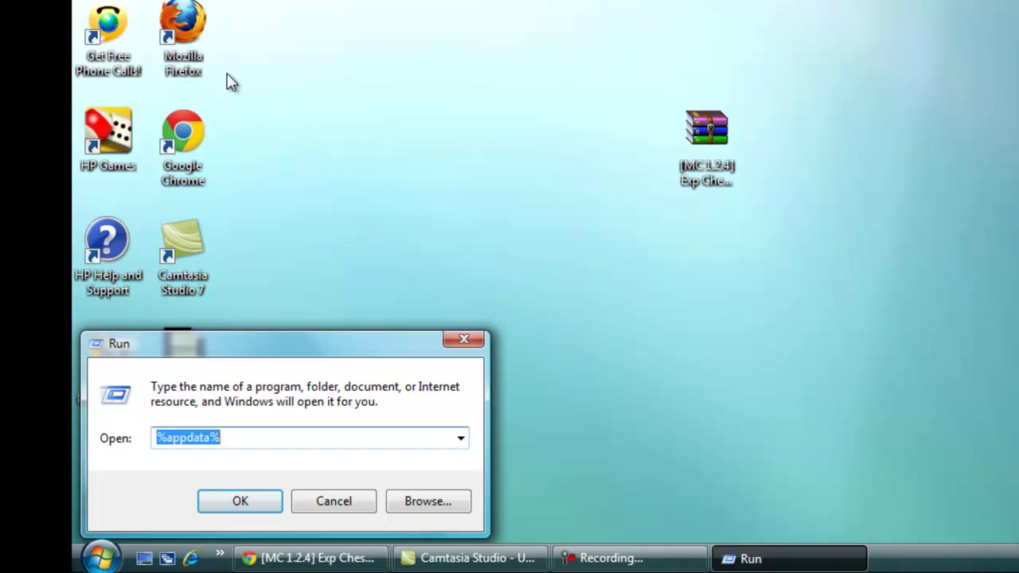
click(164, 438)
double_click(182, 436)
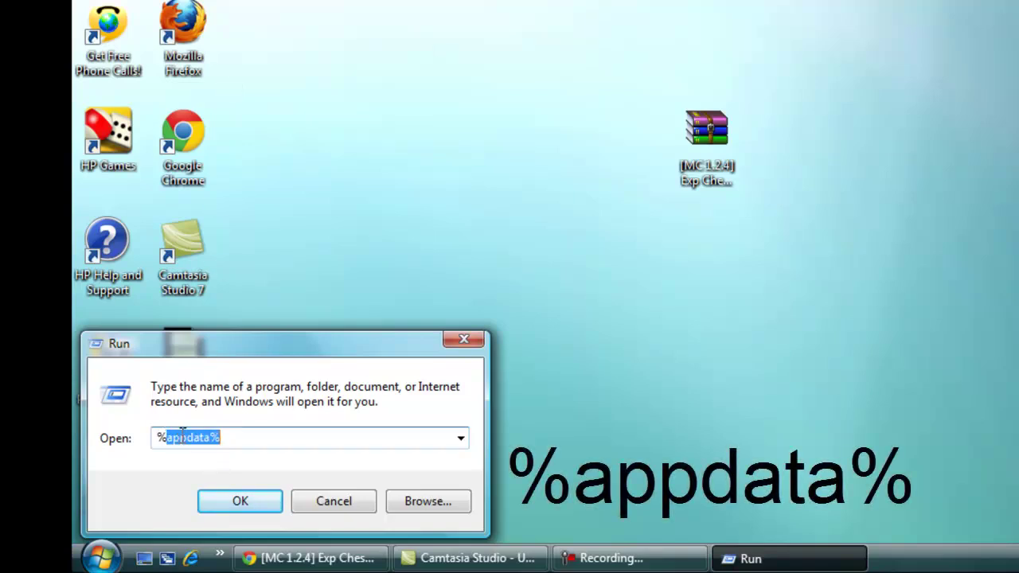
click(250, 436)
drag(224, 437, 140, 438)
click(227, 437)
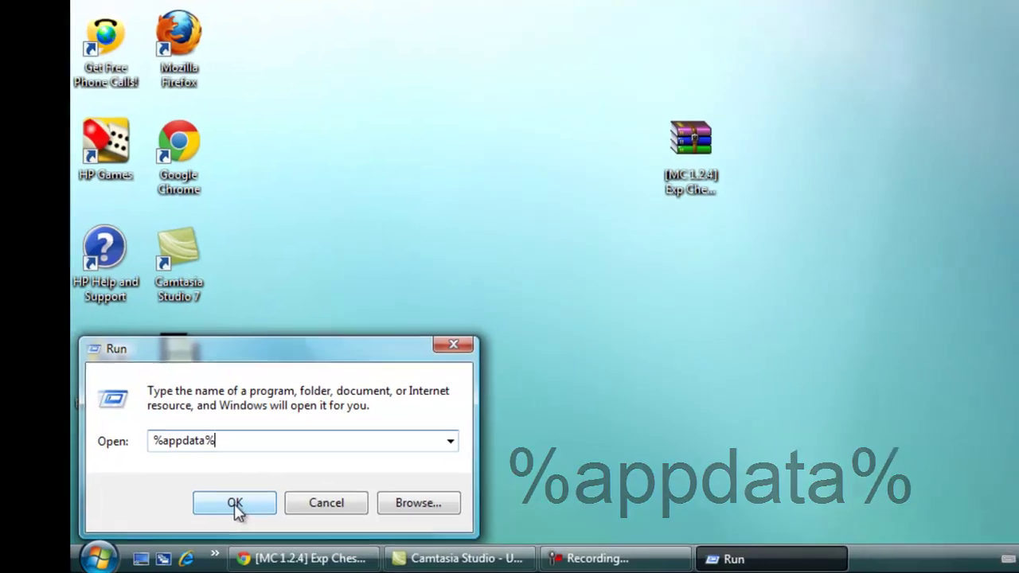
Browse from the Roaming folder into .minecraft\bin
click(240, 502)
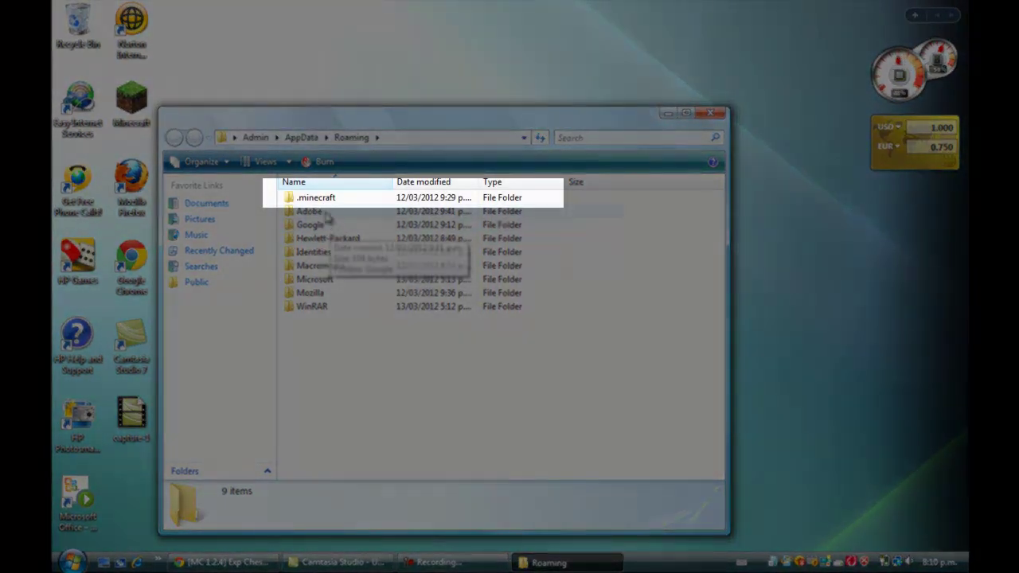
click(315, 199)
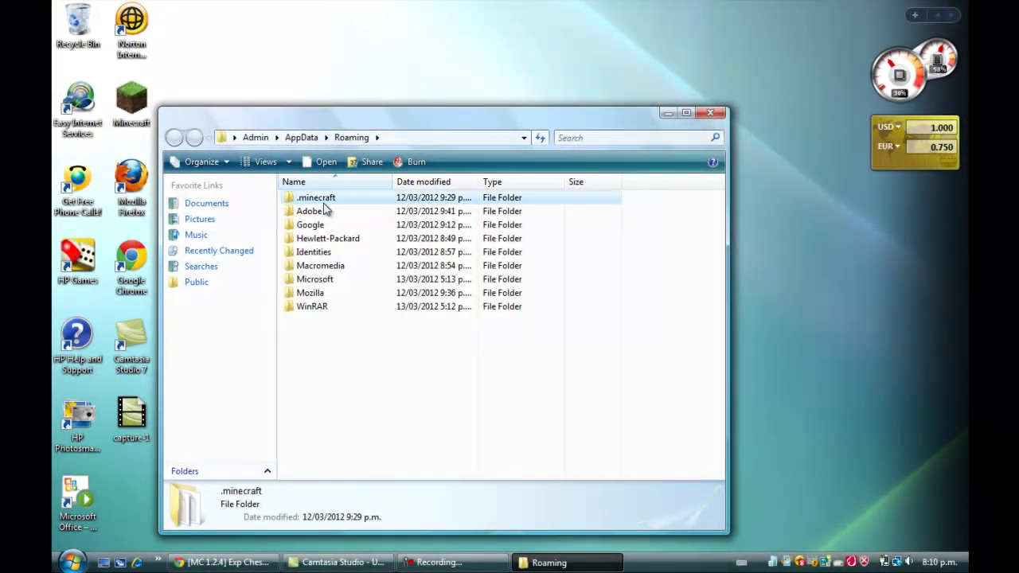
double_click(325, 199)
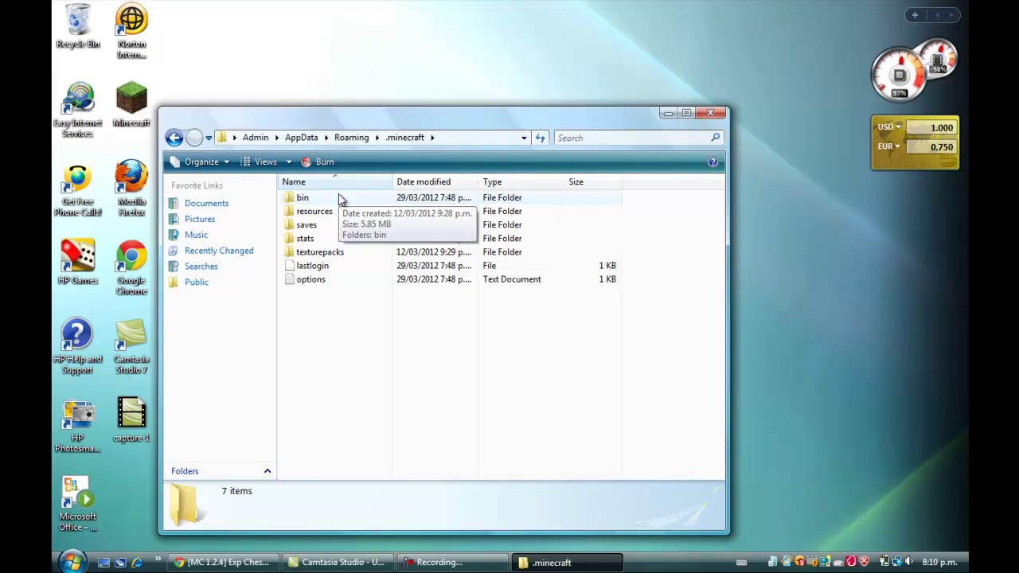
drag(326, 326, 315, 175)
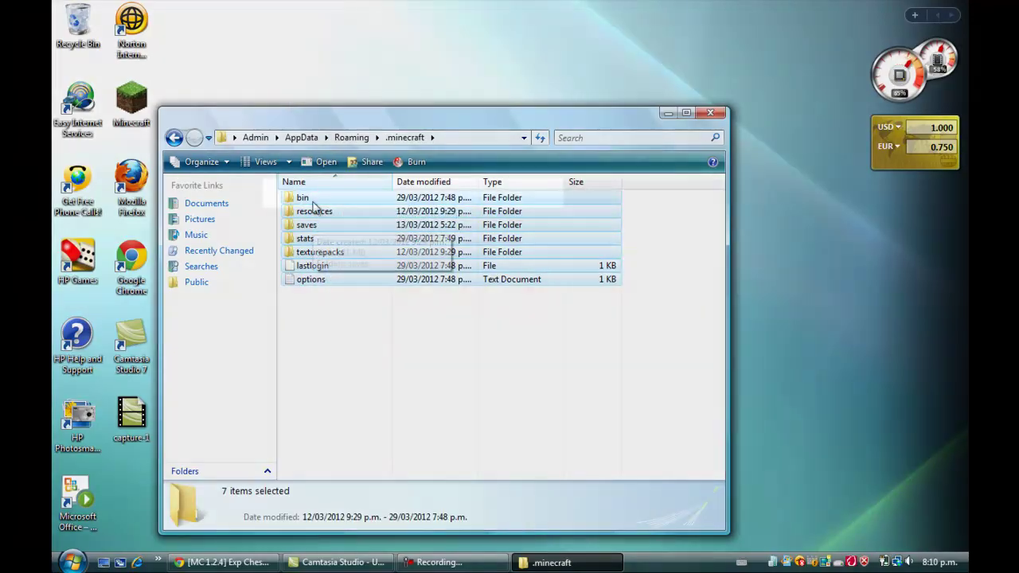
click(310, 199)
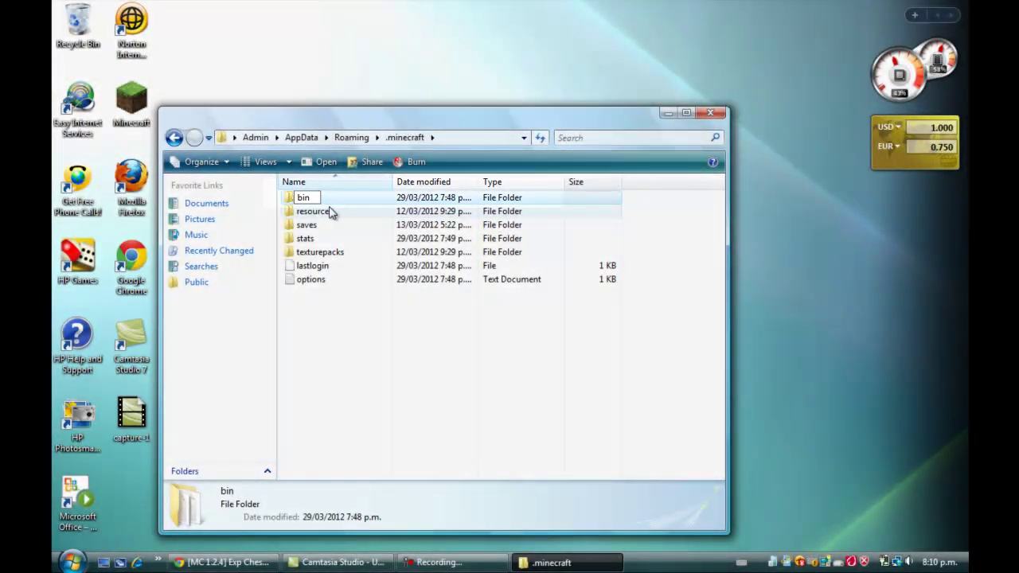
double_click(328, 201)
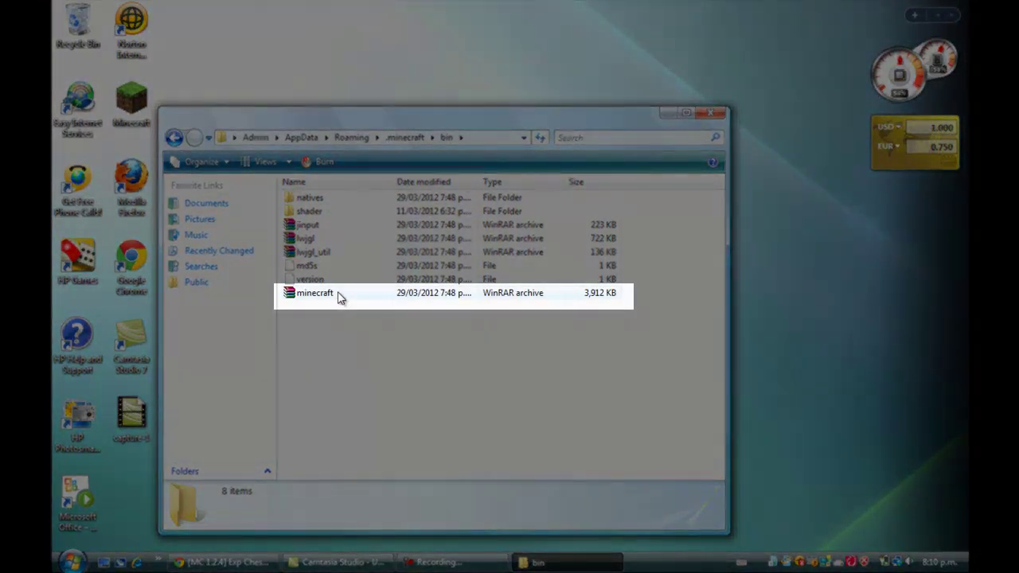
Open minecraft.jar with WinRAR archiver via Open With, then minimize Explorer
click(337, 293)
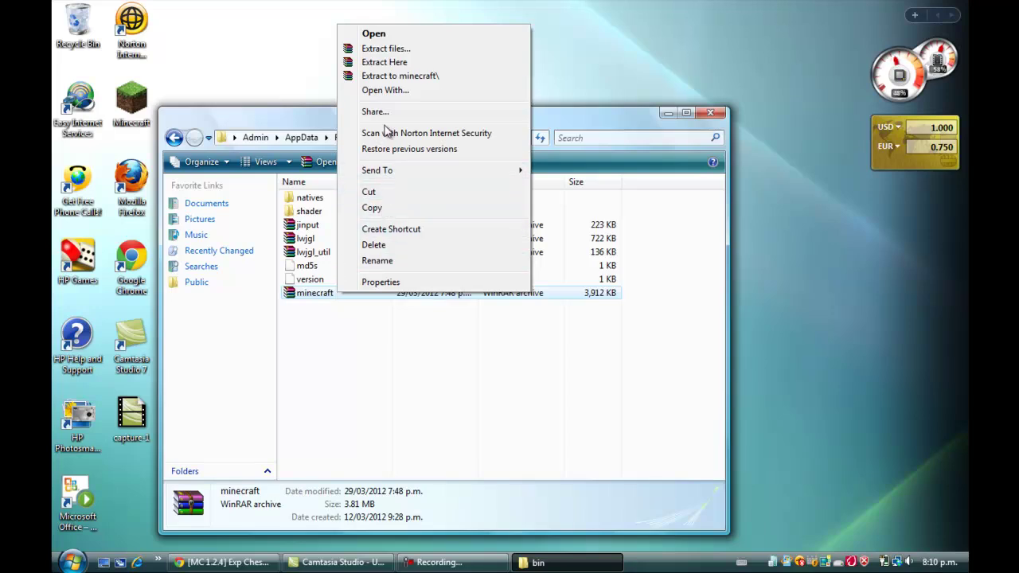
click(386, 97)
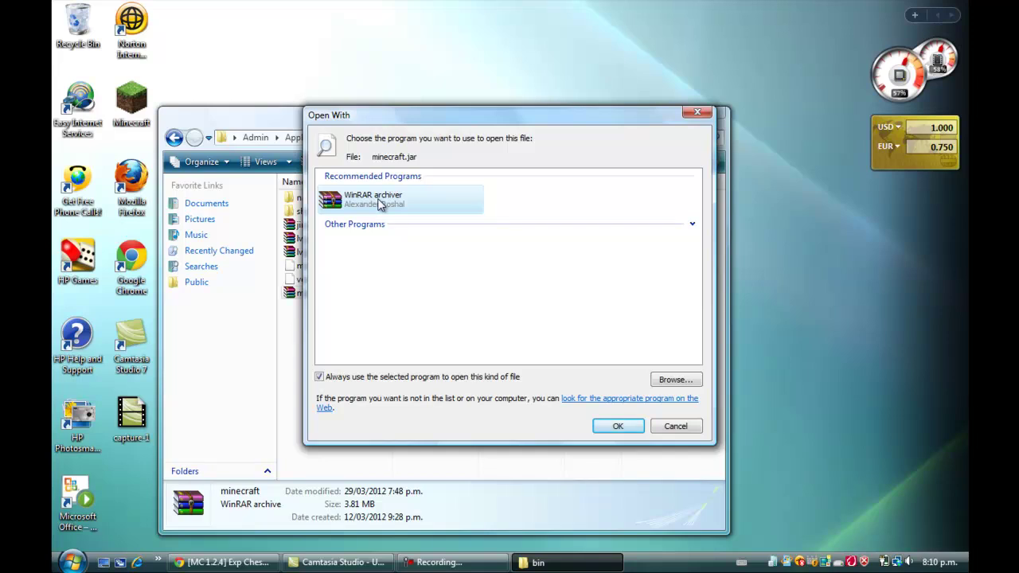
click(614, 428)
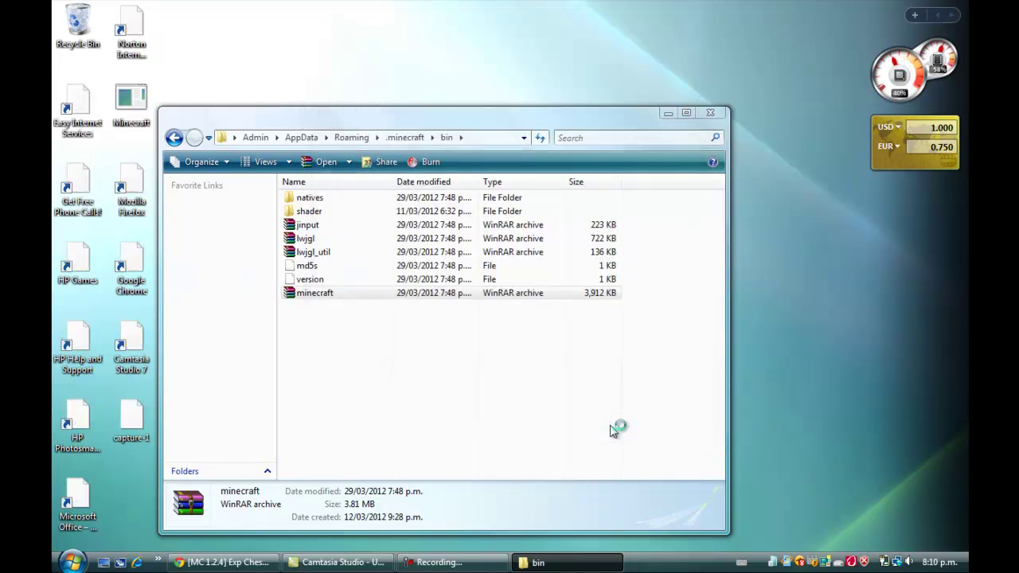
click(669, 114)
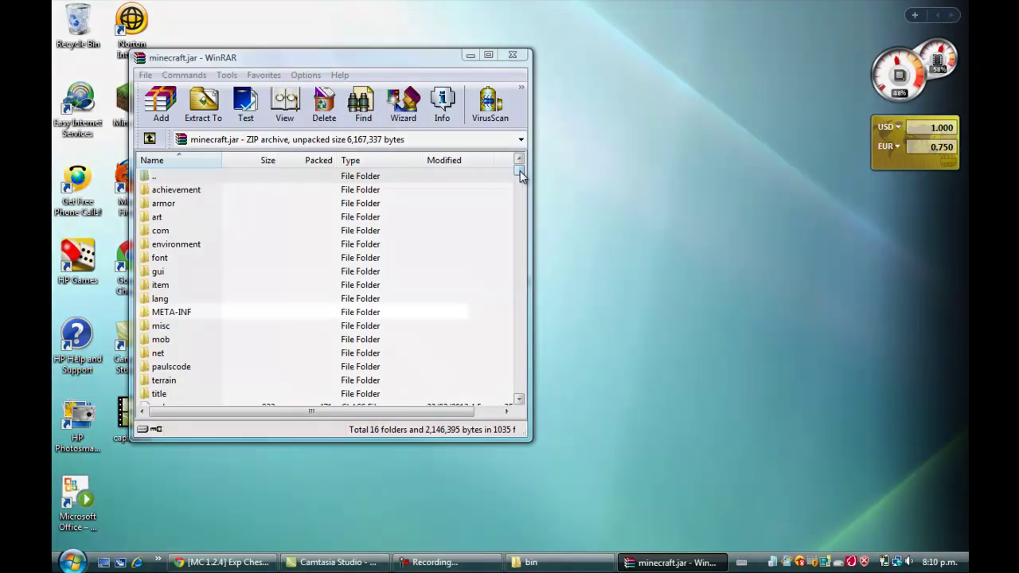
Delete META-INF from minecraft.jar, confirm, and move the WinRAR window to the upper right
click(288, 313)
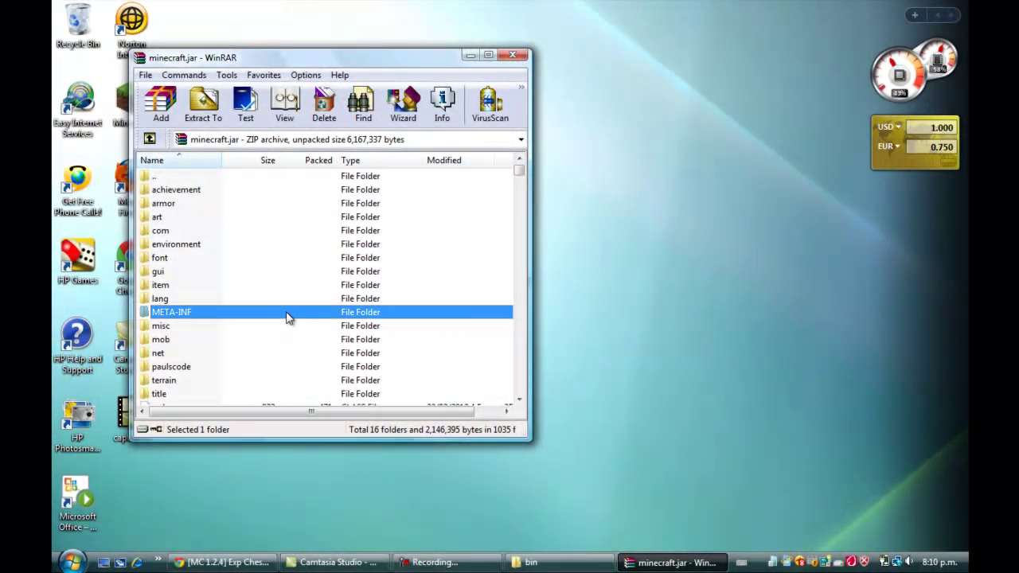
key(Delete)
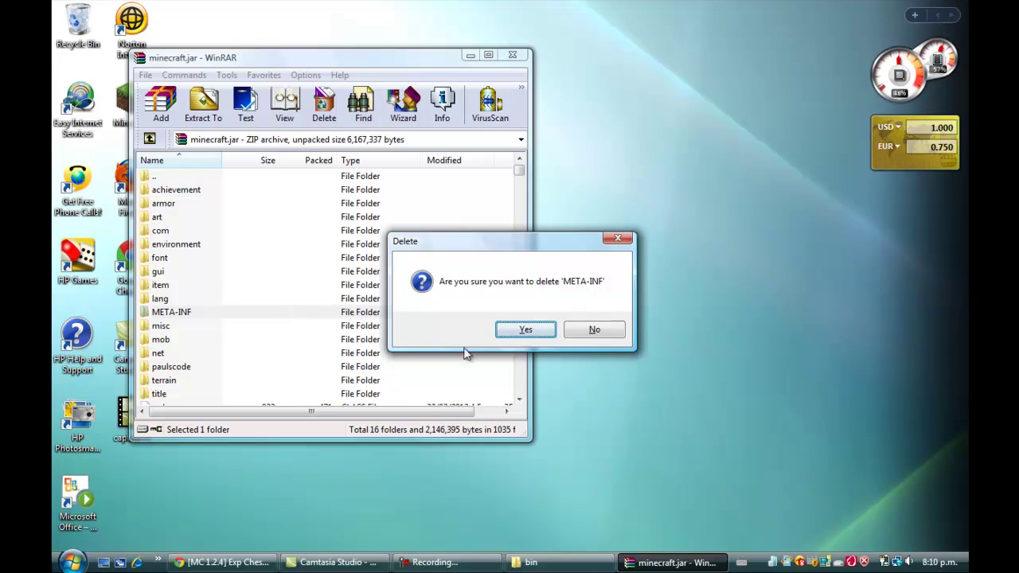
click(519, 336)
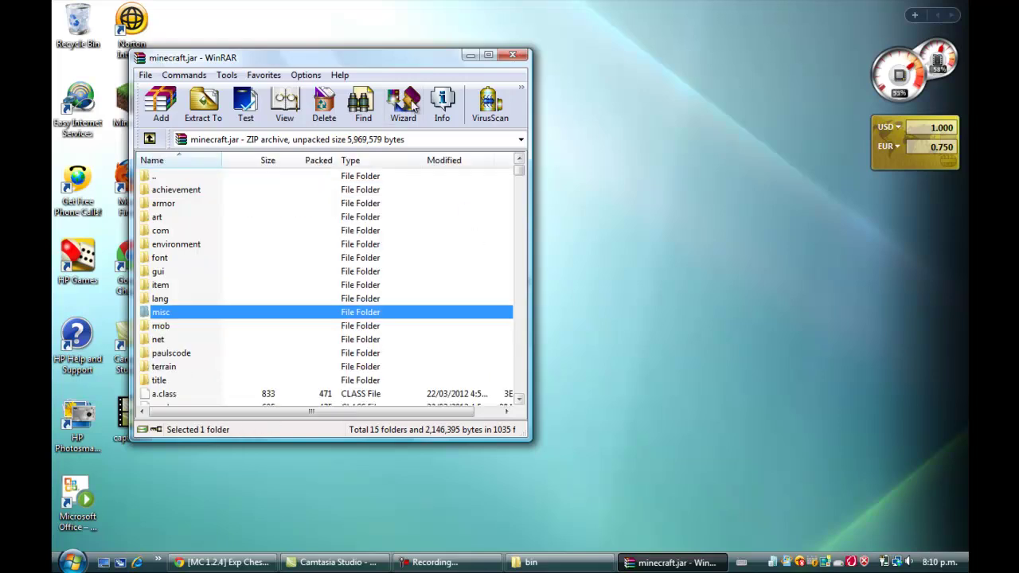
drag(399, 66, 844, 48)
Drag the jExp folder and all class files from the Exp Chest zip into minecraft.jar and confirm
click(510, 256)
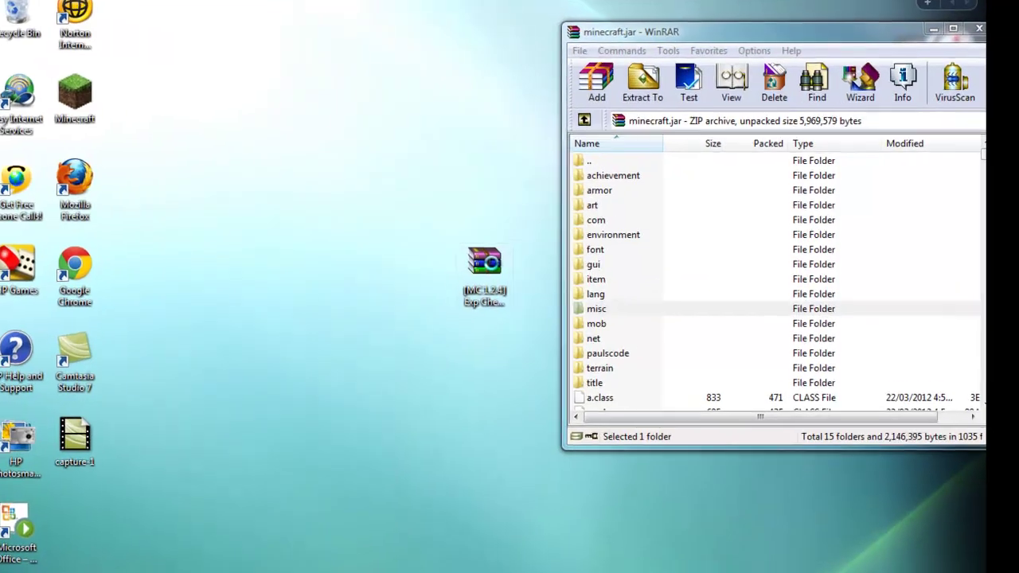
double_click(484, 266)
drag(348, 416, 255, 274)
drag(191, 306, 941, 388)
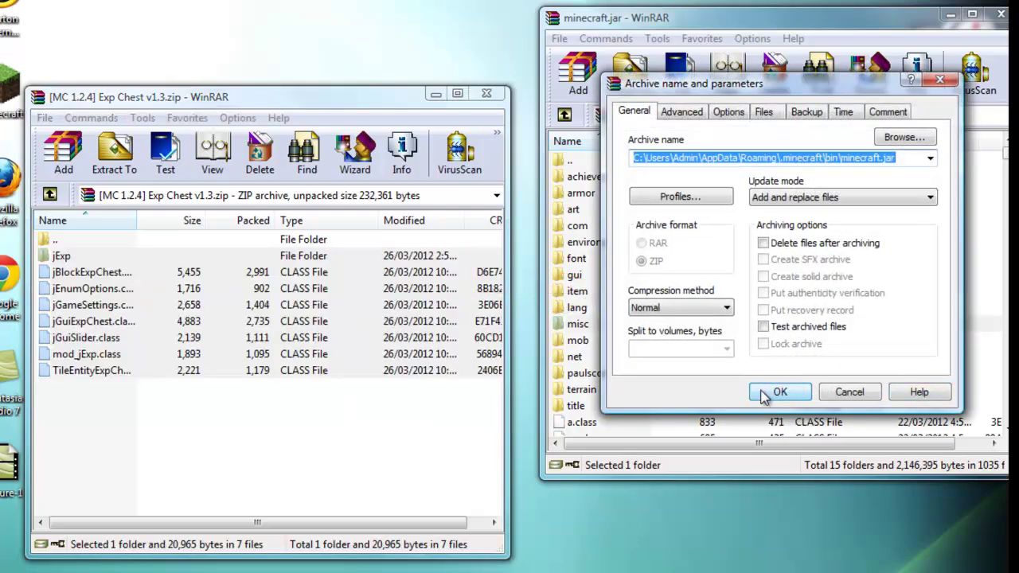
click(772, 393)
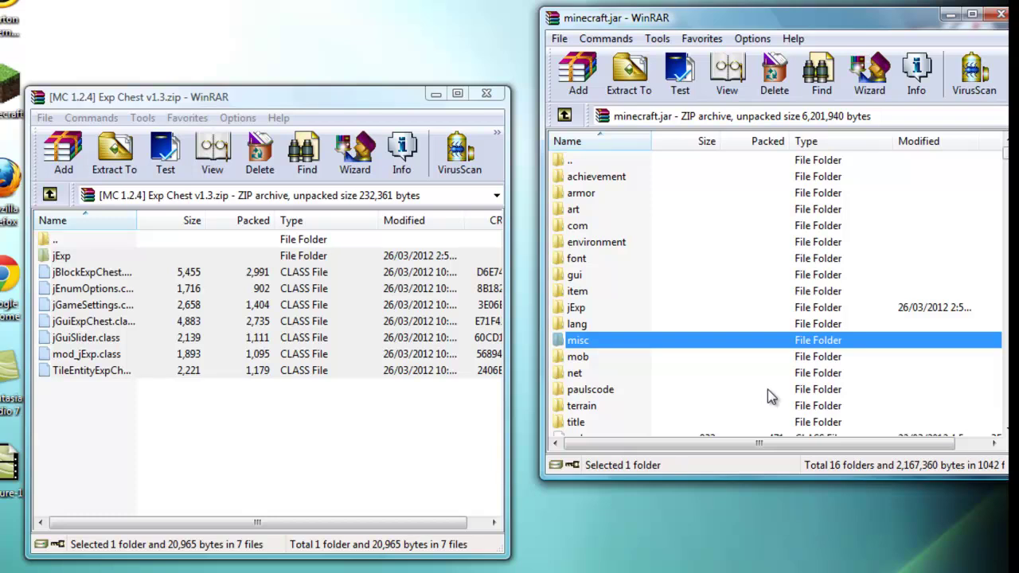
click(895, 119)
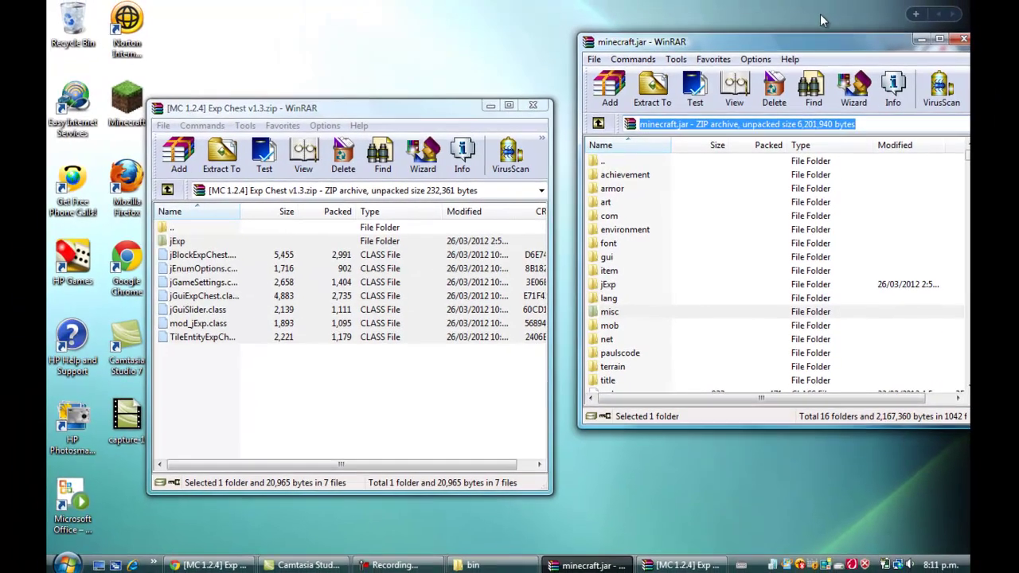
Close the Exp Chest zip window and centre the minecraft.jar window
double_click(818, 39)
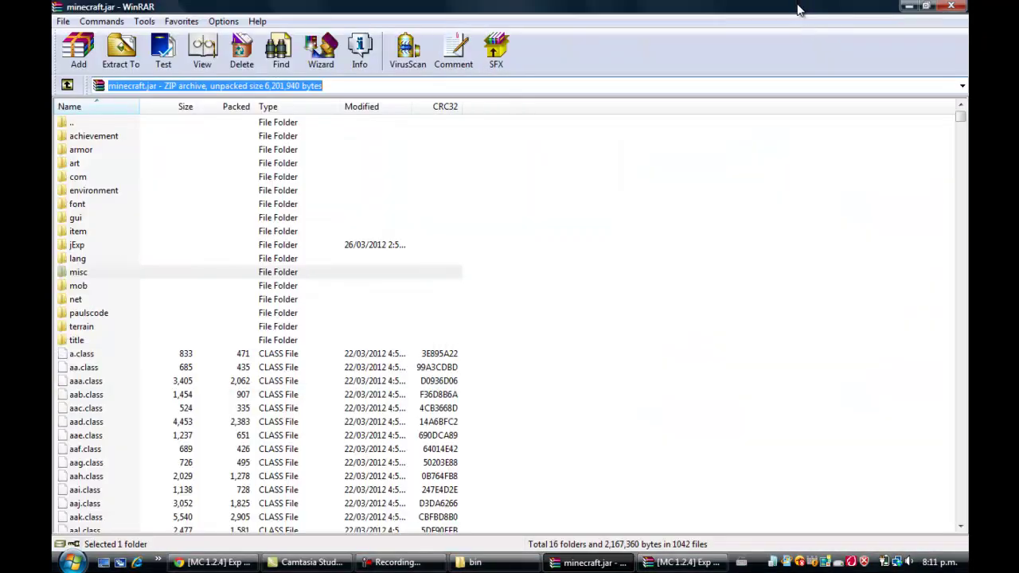
double_click(800, 10)
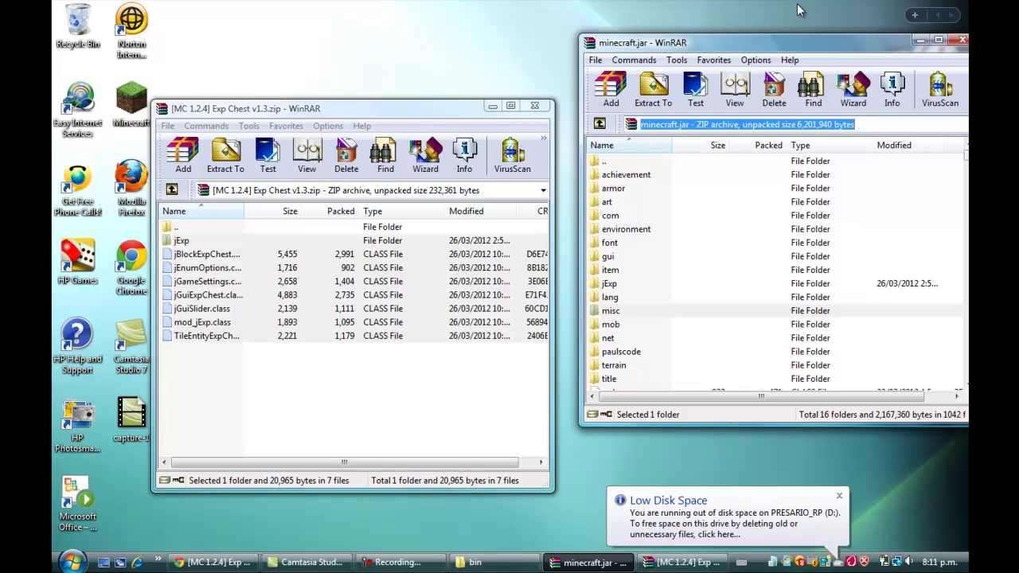
click(534, 105)
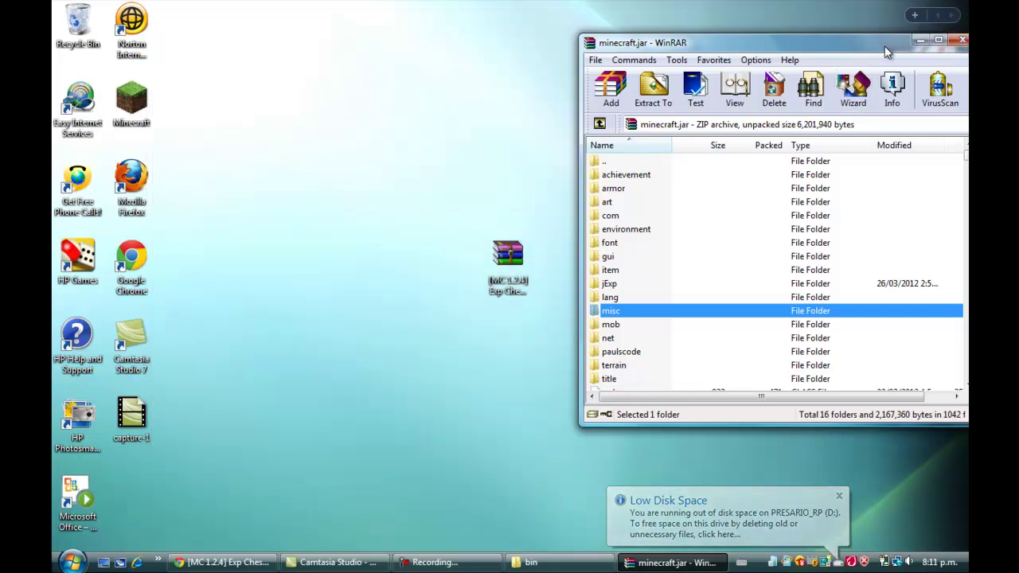
drag(886, 51, 624, 46)
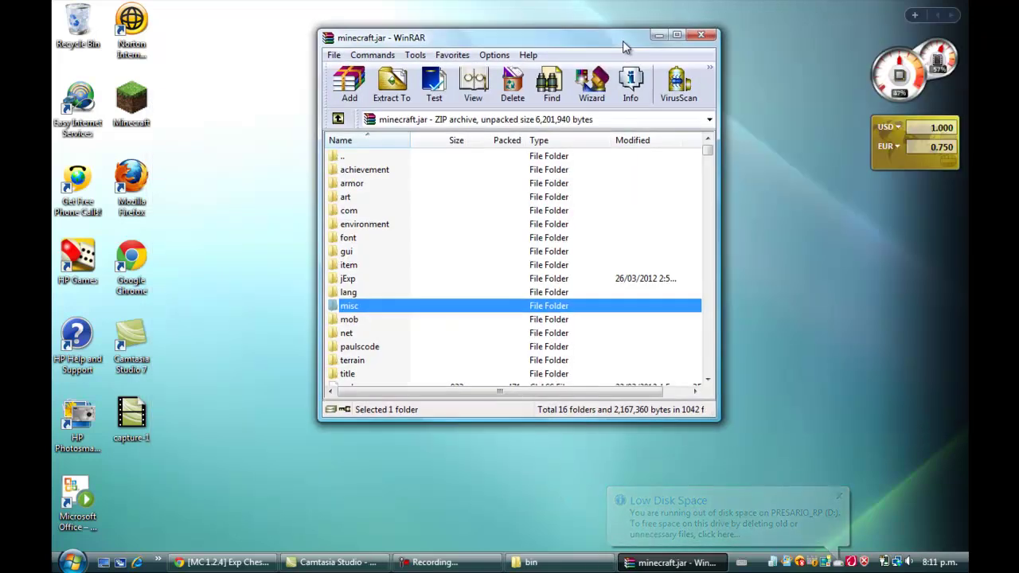